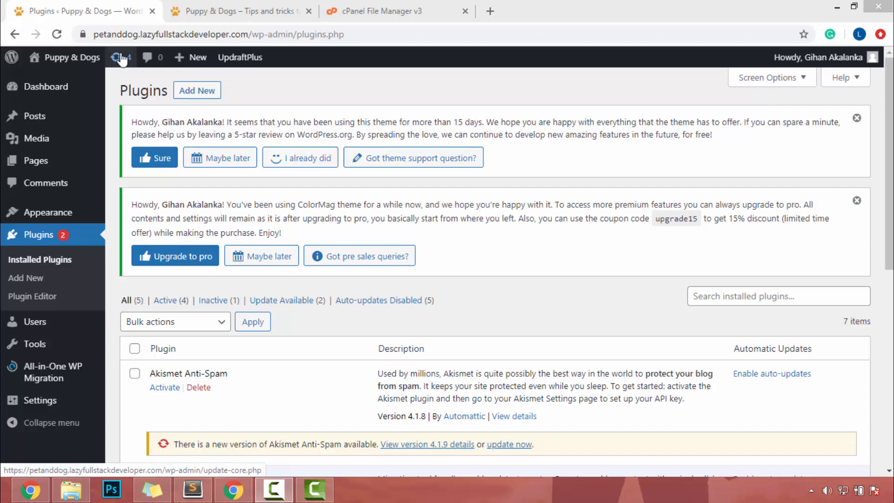
# Open the UpdraftPlus Backup / Restore page and examine the scheduled backups, backup option and existing backups.
pyautogui.moveTo(53, 86)
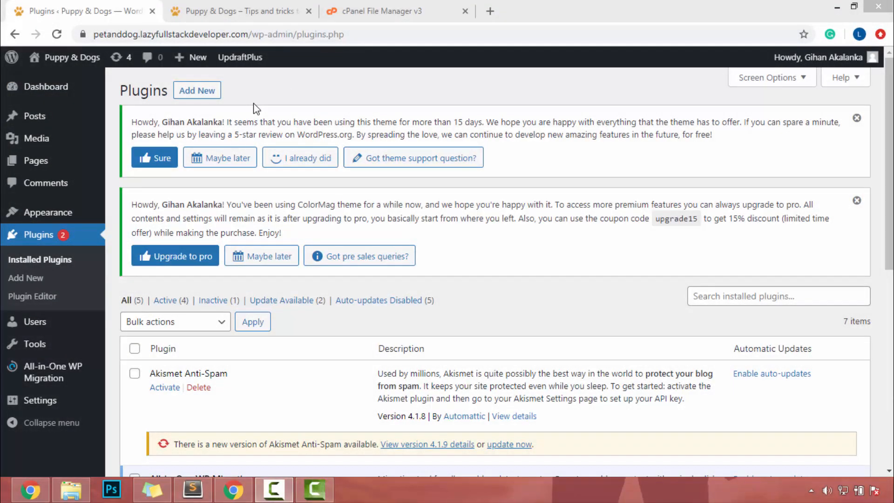
pyautogui.moveTo(239, 57)
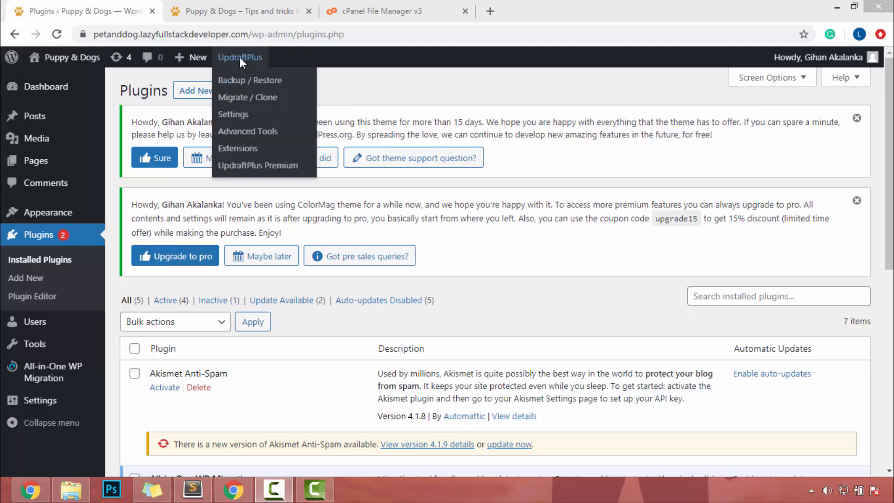
pyautogui.click(246, 81)
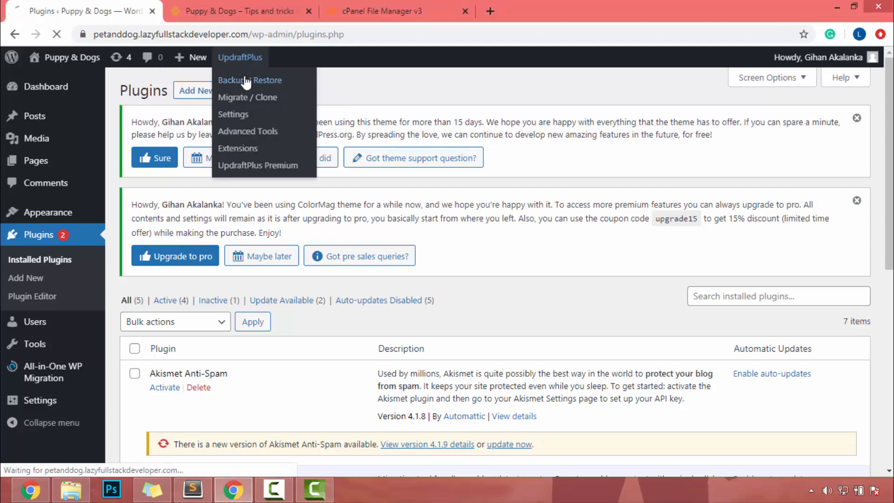
pyautogui.scroll(-9, 567, 254)
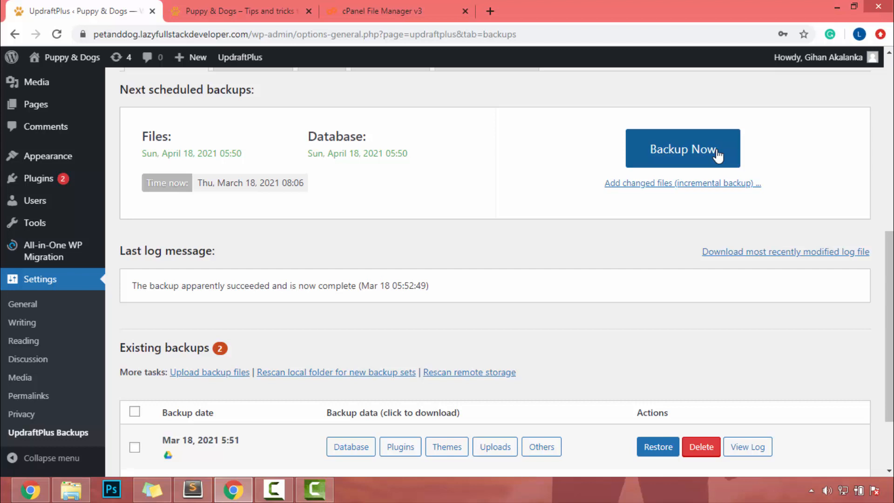
pyautogui.scroll(8, 378, 235)
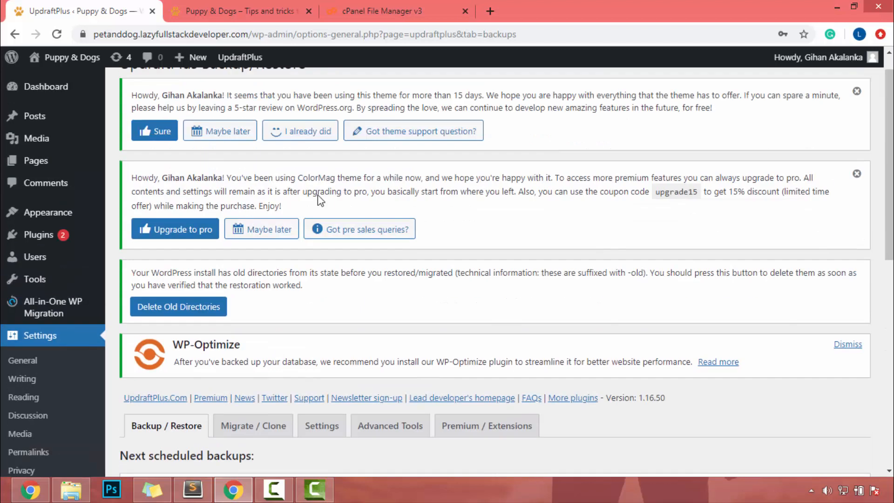
pyautogui.scroll(-8, 577, 170)
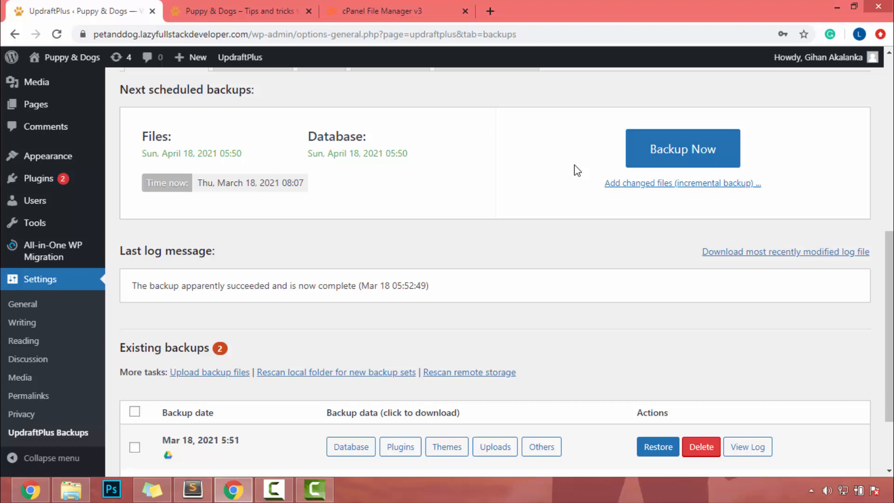
pyautogui.scroll(8, 497, 211)
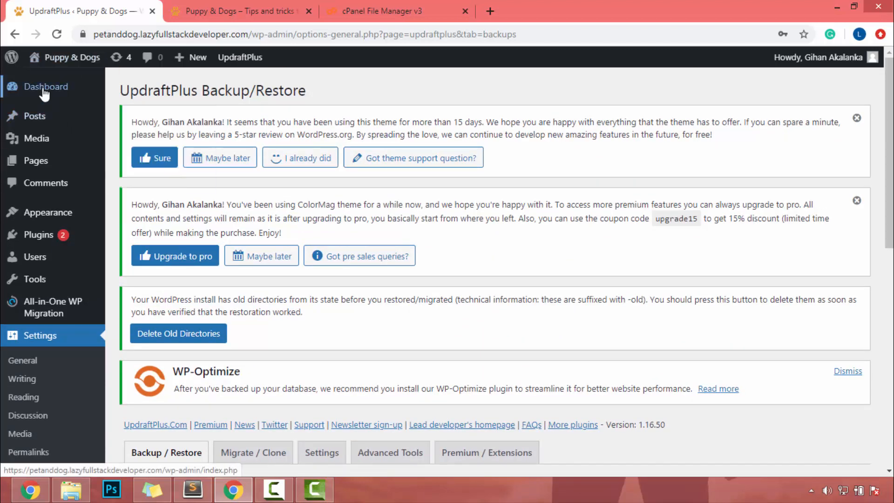
# Open the WordPress Updates page and review the available core, plugin and theme updates.
pyautogui.moveTo(46, 87)
pyautogui.click(135, 110)
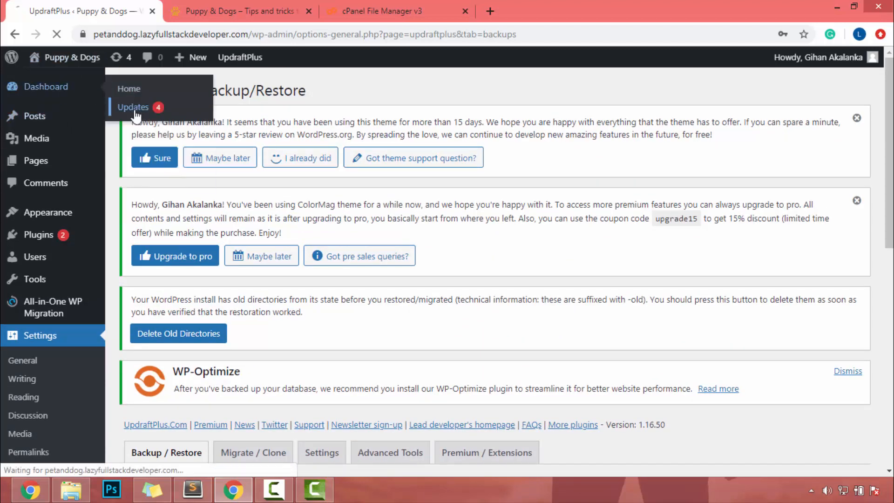
pyautogui.scroll(-9, 339, 125)
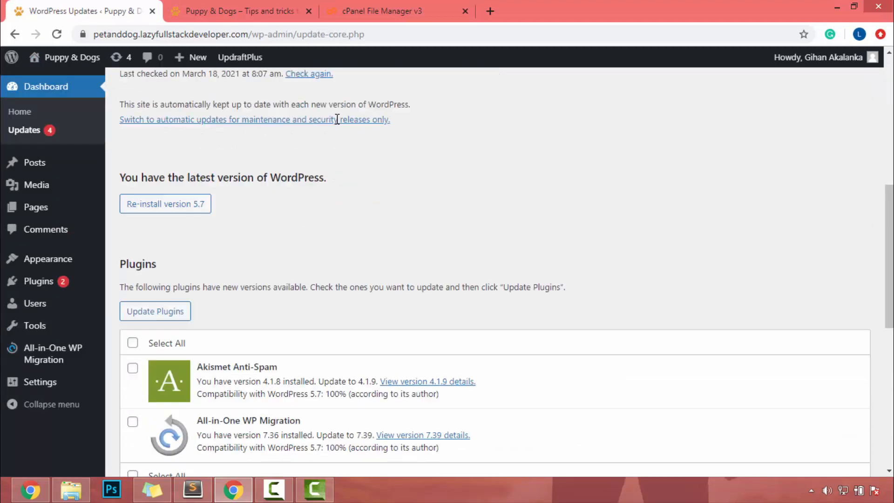
pyautogui.scroll(-3, 338, 124)
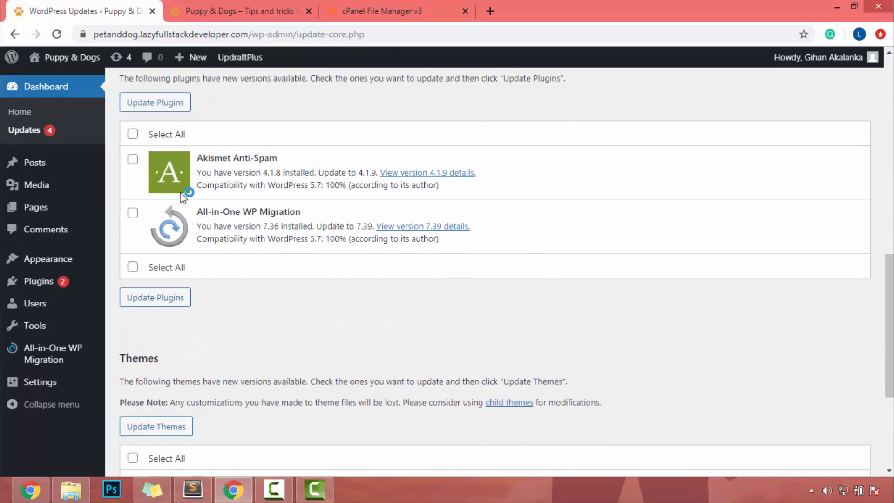
pyautogui.scroll(-5, 182, 197)
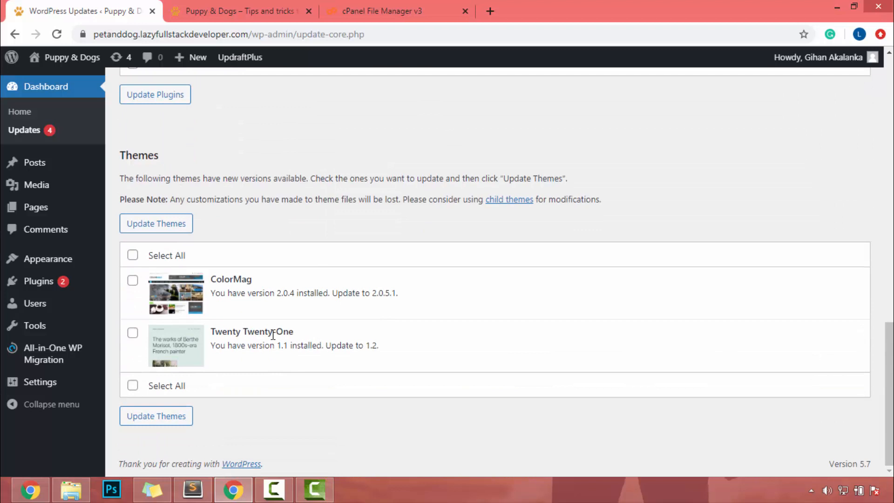
pyautogui.scroll(10, 219, 203)
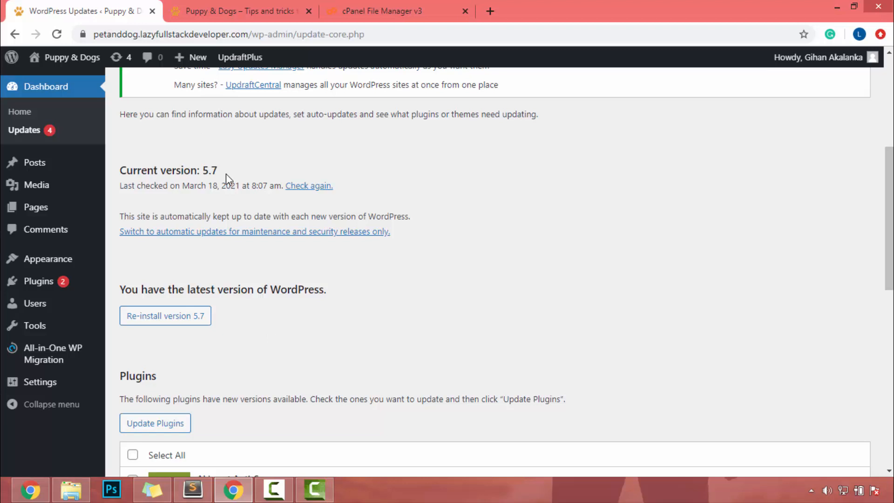
# Recheck for available WordPress updates and review the core version section.
pyautogui.click(314, 187)
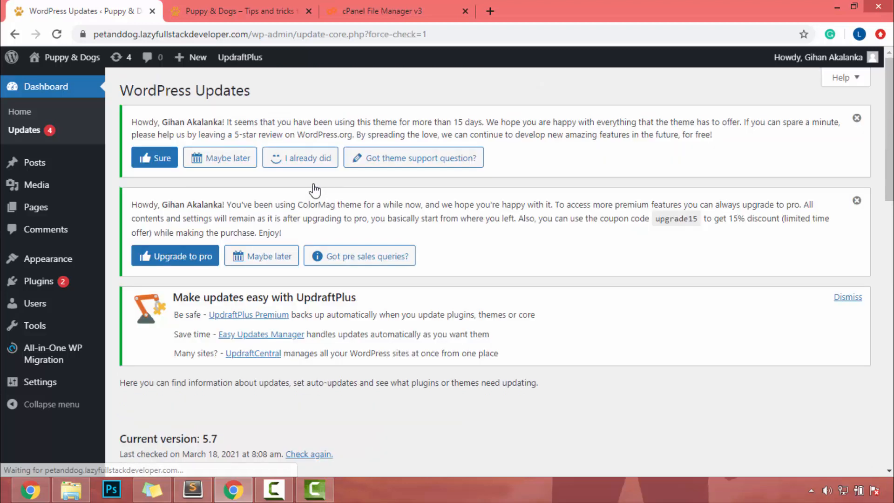
pyautogui.scroll(-4, 314, 190)
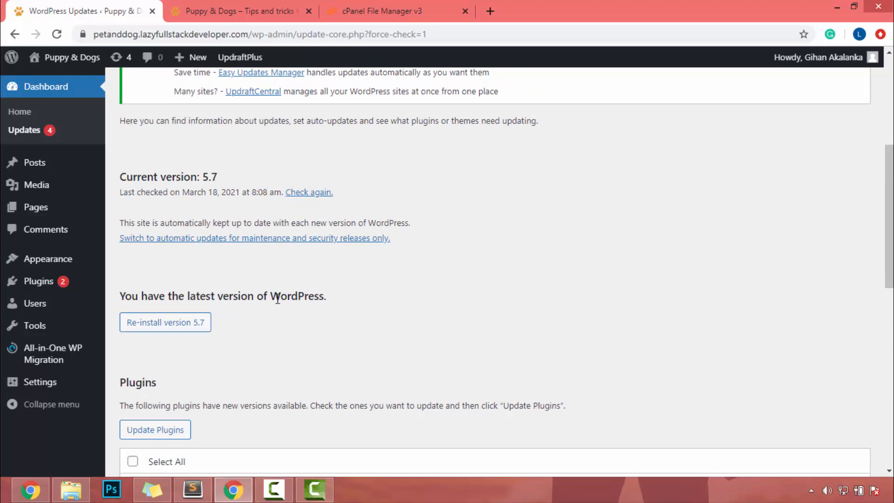
pyautogui.scroll(-1, 278, 299)
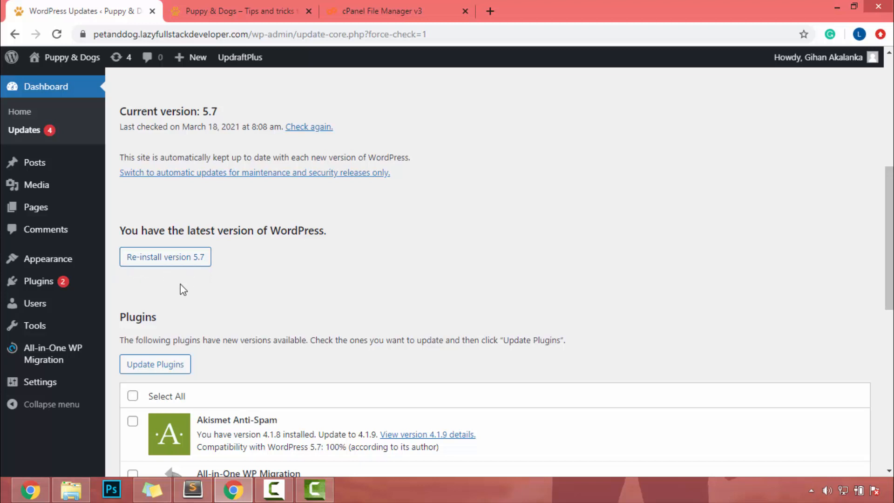
# Re-install WordPress version 5.7 and look through its What's New page.
pyautogui.click(189, 257)
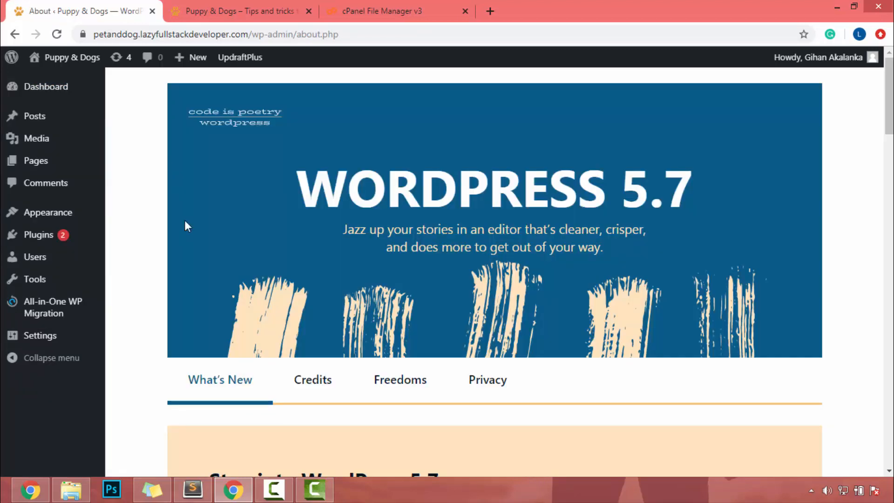
pyautogui.scroll(-10, 682, 228)
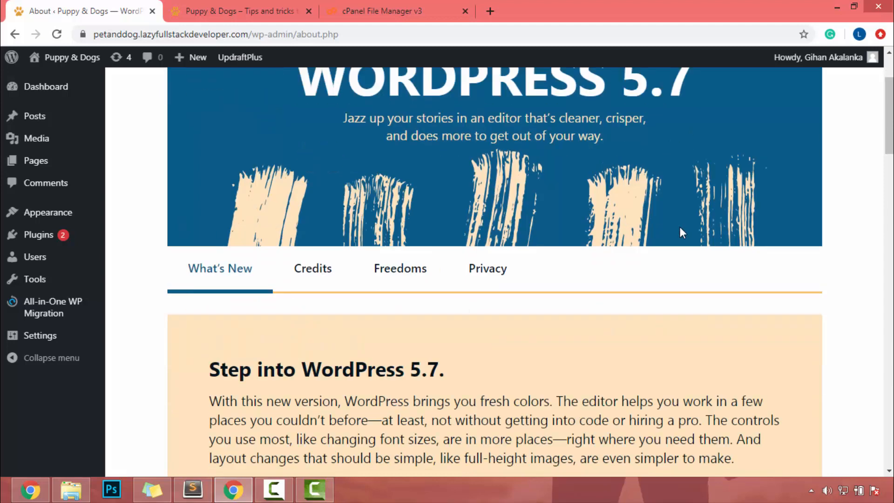
pyautogui.scroll(-15, 680, 233)
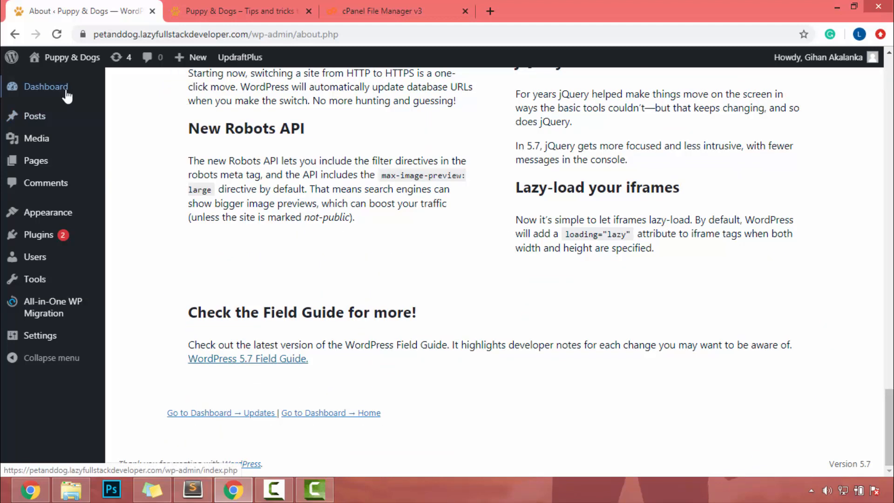
# Return to the Updates page and update all listed plugins, Akismet Anti-Spam and All-in-One WP Migration.
pyautogui.moveTo(68, 96)
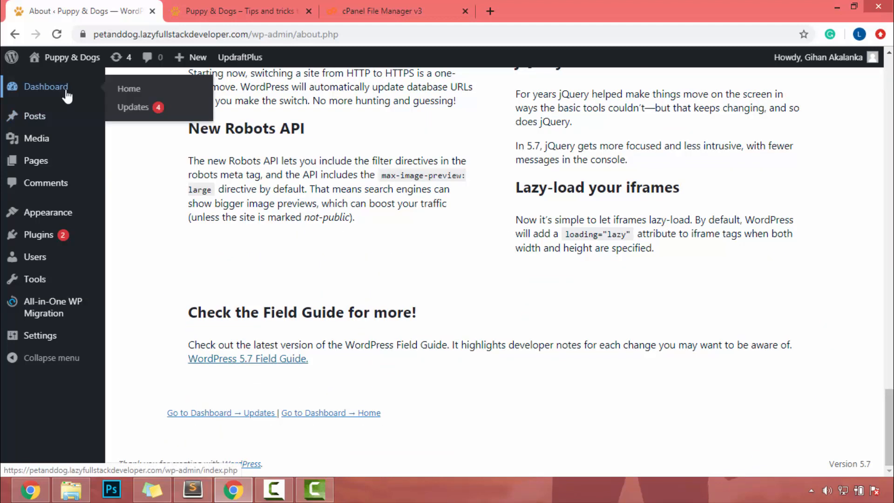
pyautogui.click(133, 107)
pyautogui.scroll(-12, 345, 200)
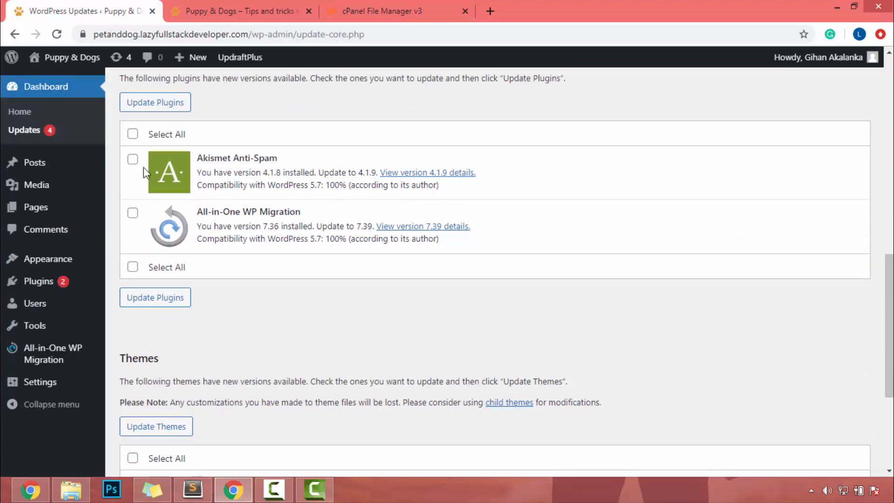
pyautogui.click(132, 160)
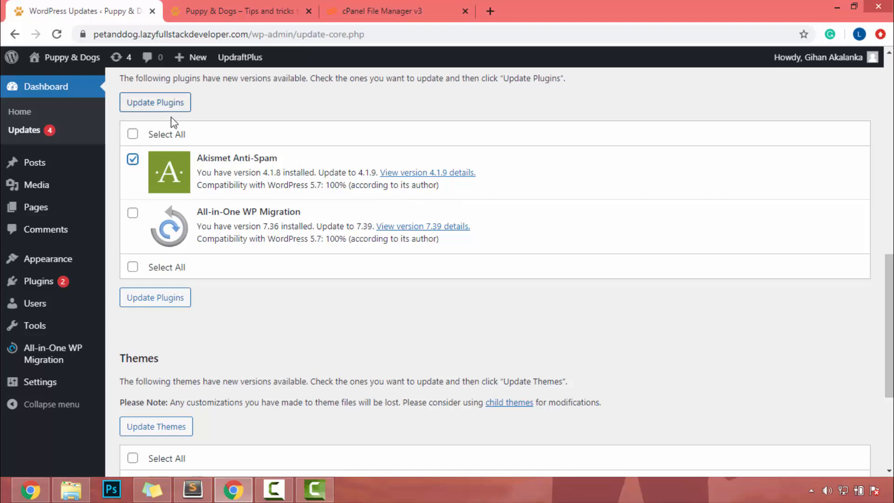
pyautogui.scroll(3, 259, 181)
pyautogui.scroll(-3, 259, 180)
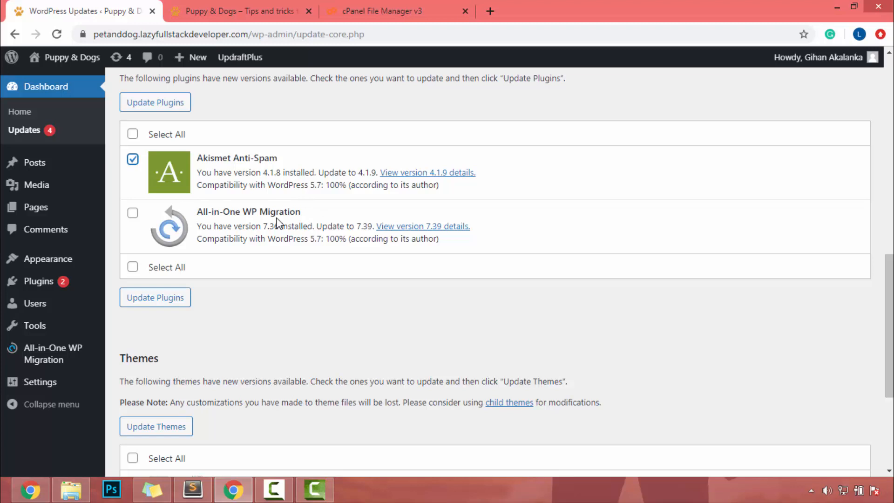
pyautogui.scroll(1, 278, 224)
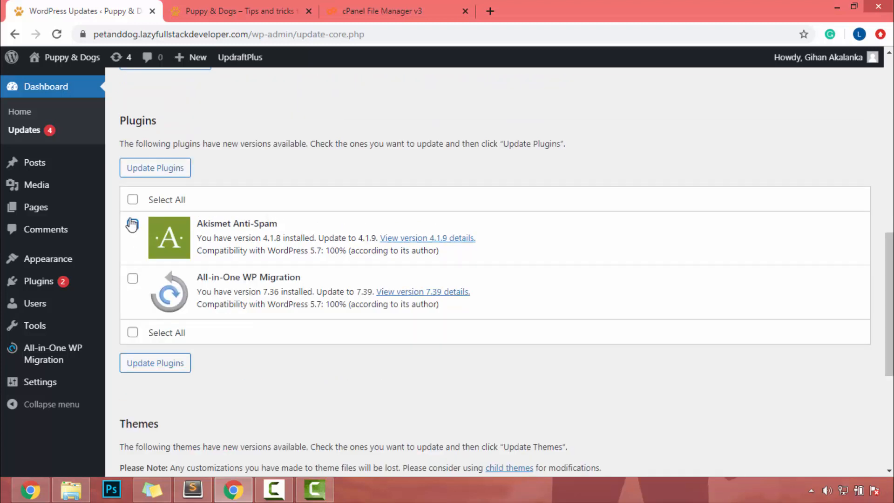
pyautogui.click(133, 200)
pyautogui.click(168, 168)
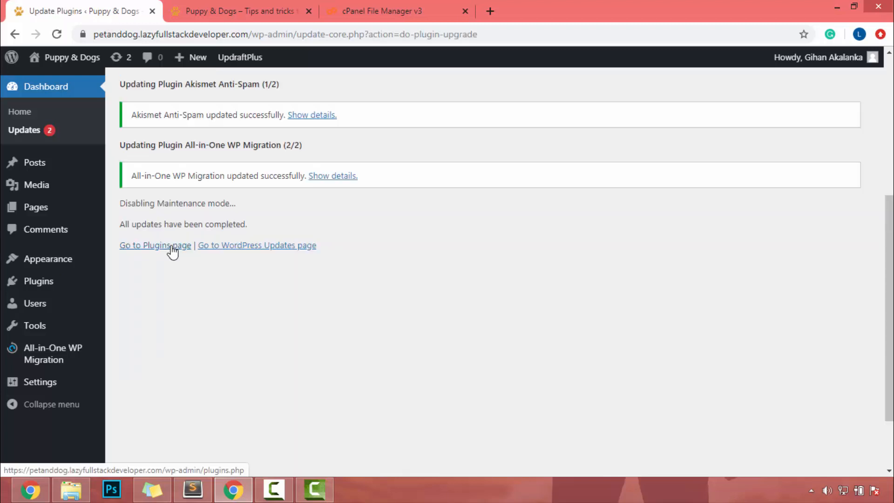
# Open the Puppy & Dogs site in a new browser tab and inspect its homepage after the plugin updates.
pyautogui.scroll(1, 172, 252)
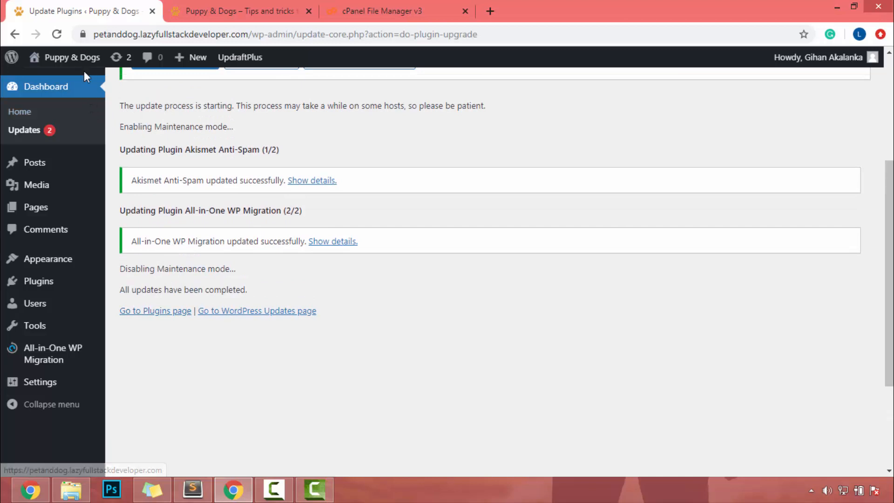
pyautogui.moveTo(84, 55)
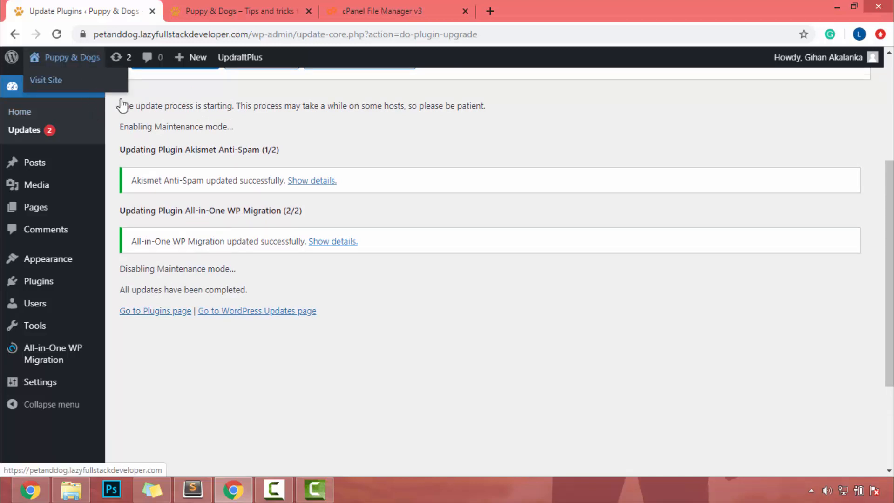
pyautogui.rightClick(84, 77)
pyautogui.click(116, 87)
pyautogui.click(239, 10)
pyautogui.scroll(-5, 236, 133)
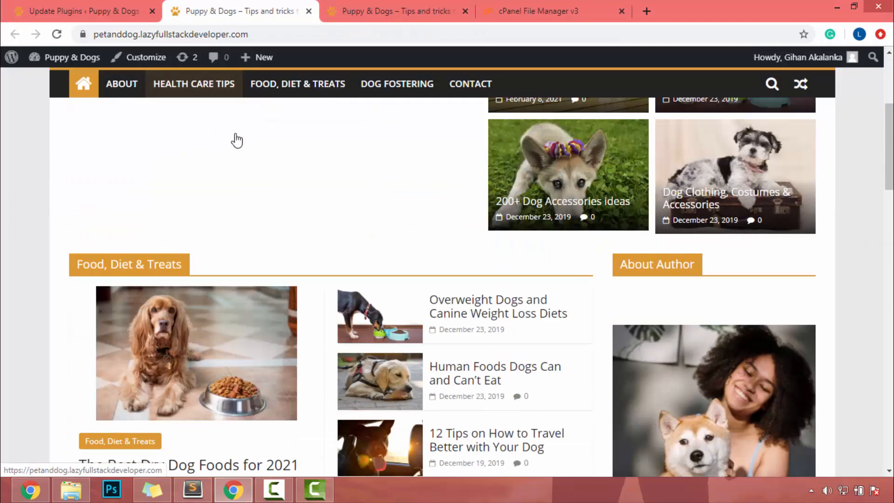
pyautogui.scroll(5, 236, 133)
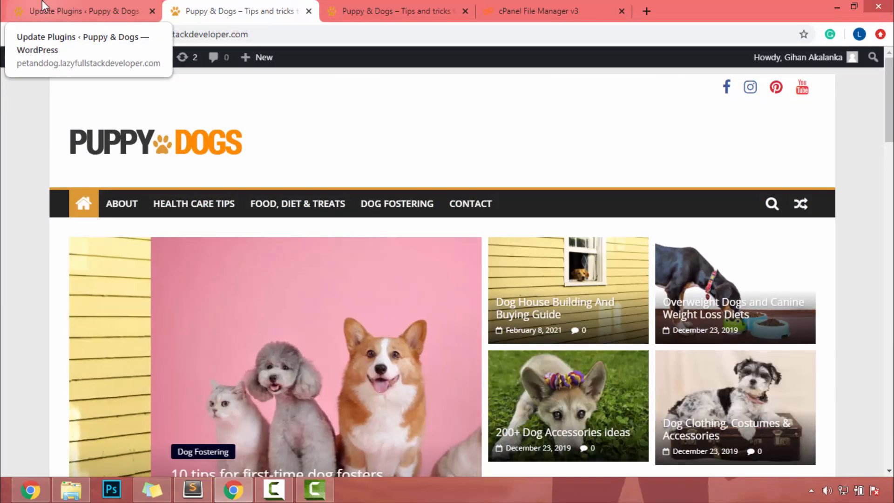
# Go back to the WordPress Updates page and update all listed themes, ColorMag and Twenty Twenty-One.
pyautogui.click(42, 1)
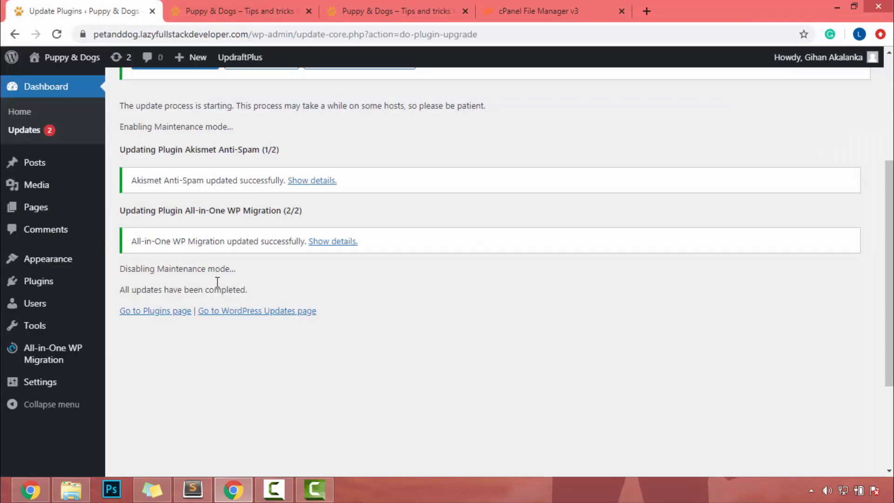
pyautogui.click(257, 313)
pyautogui.scroll(-5, 259, 319)
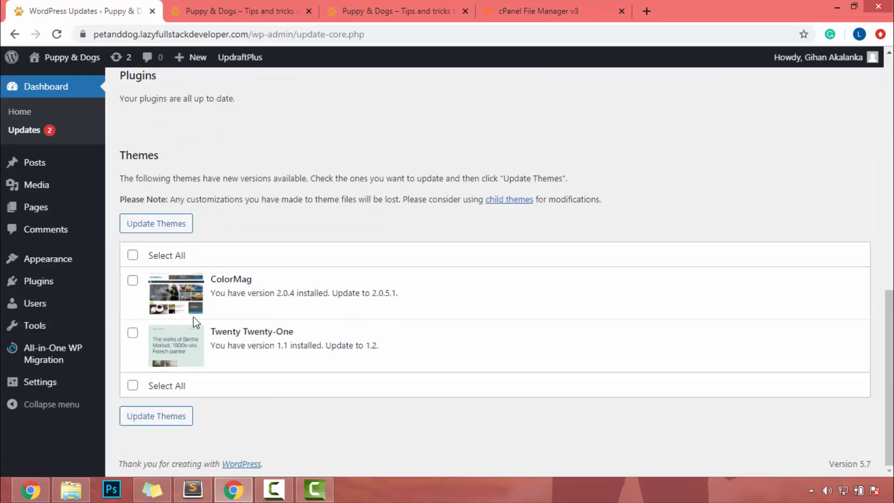
pyautogui.click(133, 256)
pyautogui.click(167, 228)
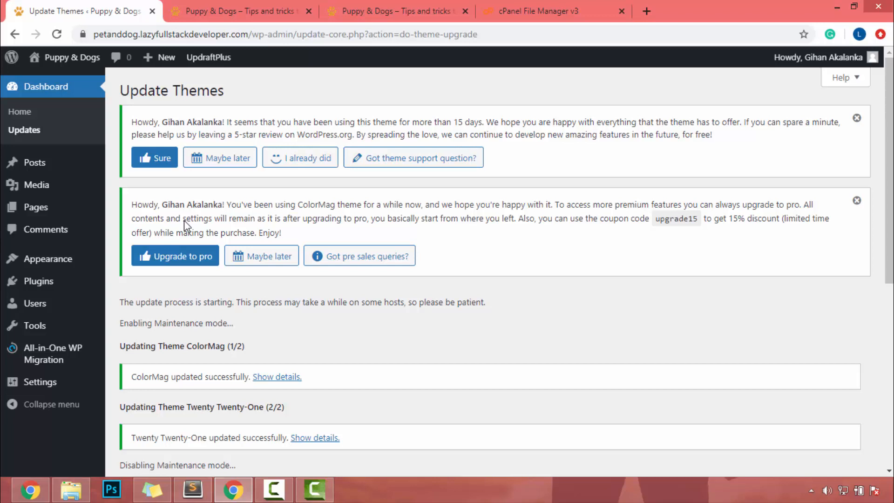
# Review the theme update results and go to the dashboard home page.
pyautogui.scroll(-4, 184, 220)
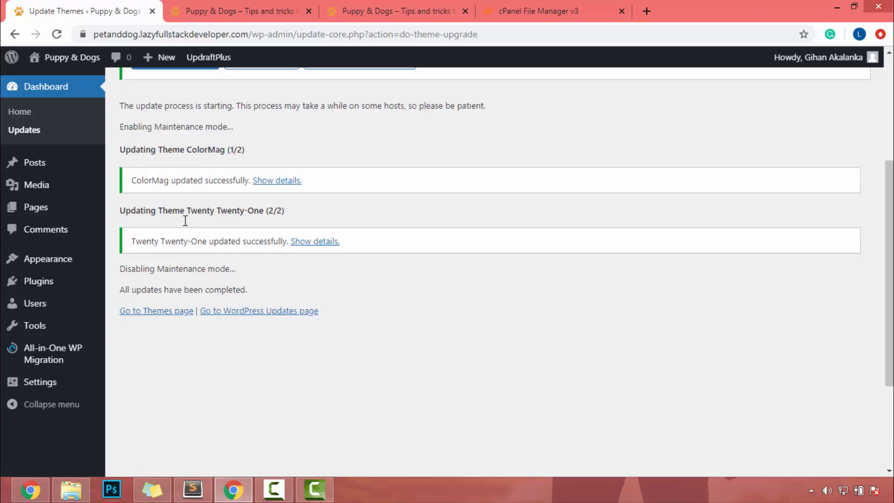
pyautogui.moveTo(257, 303); pyautogui.dragTo(260, 324)
pyautogui.click(18, 112)
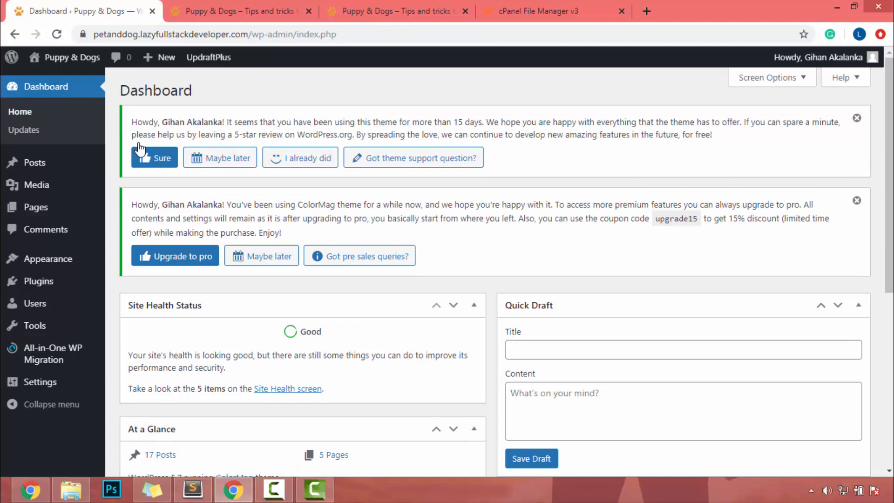
pyautogui.moveTo(154, 62)
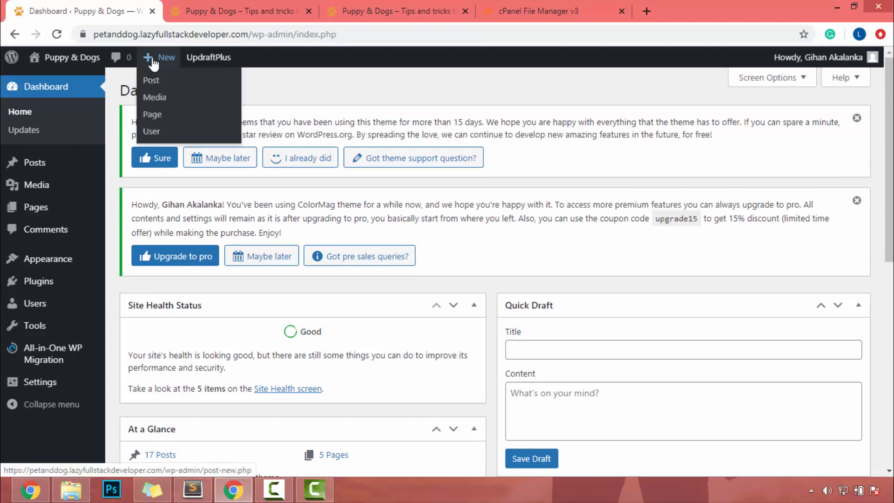